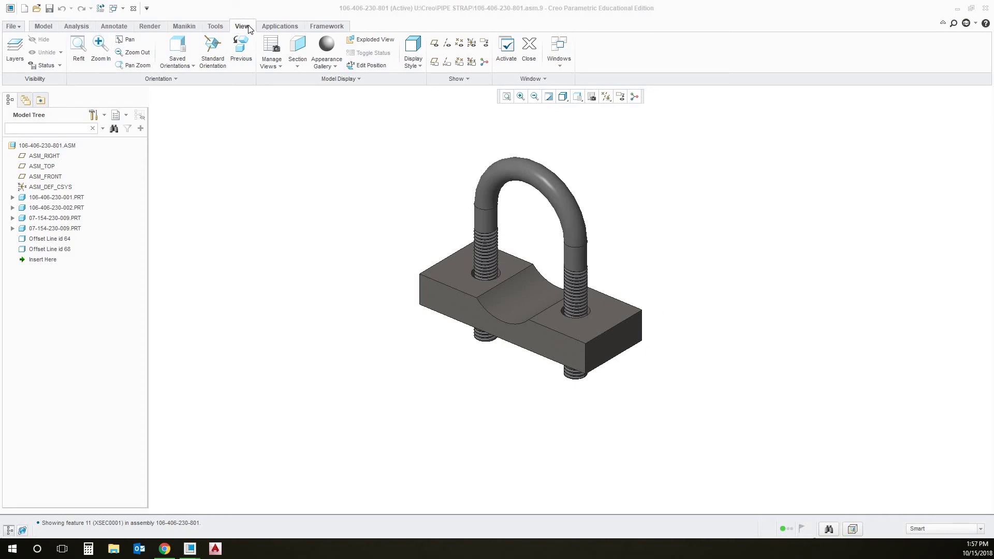
- Show the section type list (Planar, X/Y/Z Direction, Offset, Zone) for the pipe strap assembly
{"action": "left_click", "coordinate": [300, 68]}
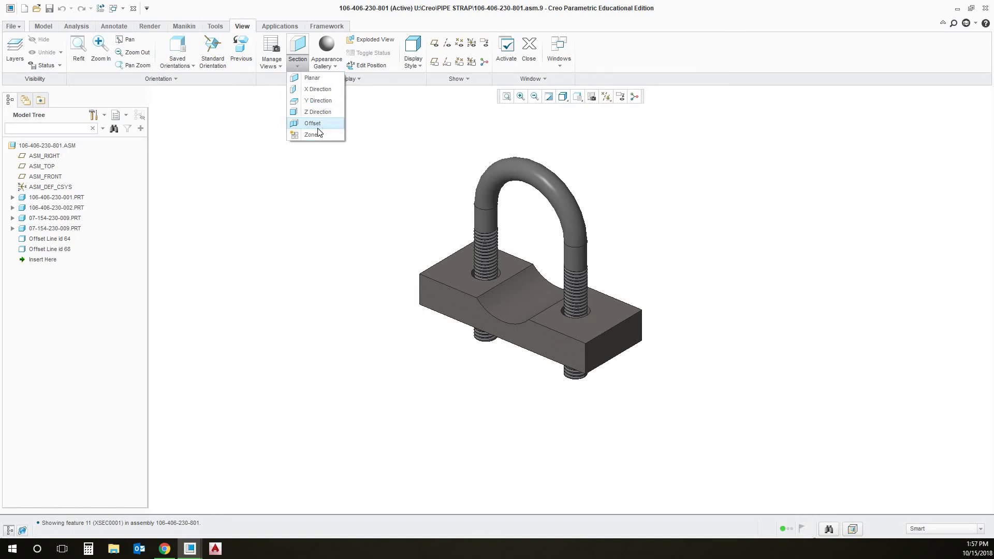
- Start a planar section with datum planes displayed, referencing ASM_FRONT
{"action": "left_click", "coordinate": [323, 79]}
{"action": "left_click", "coordinate": [611, 100]}
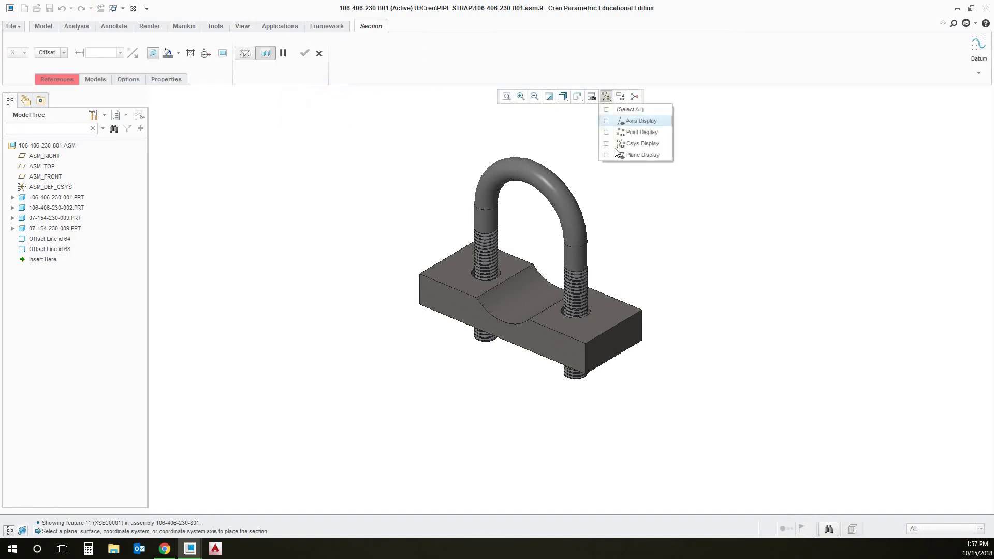
{"action": "left_click", "coordinate": [606, 155]}
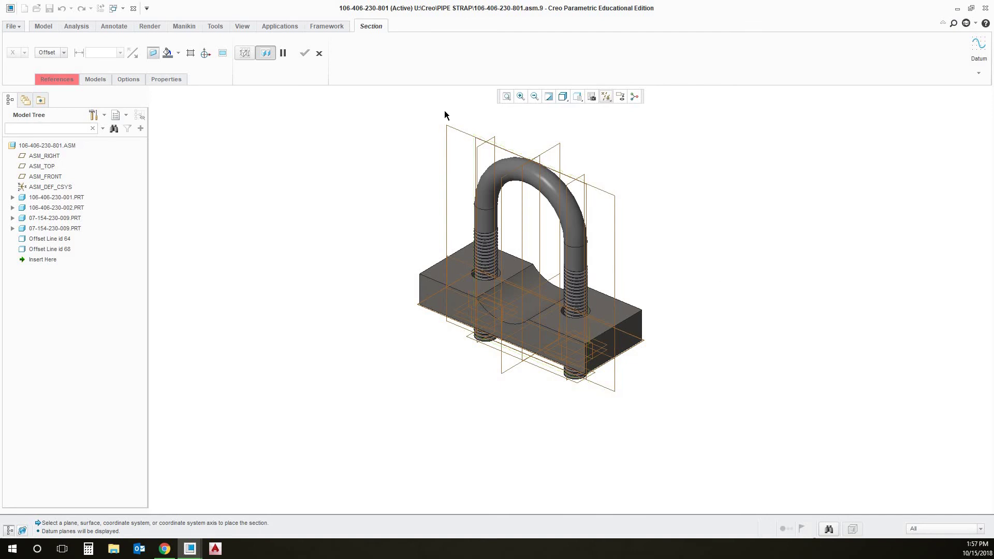
{"action": "left_click", "coordinate": [455, 126]}
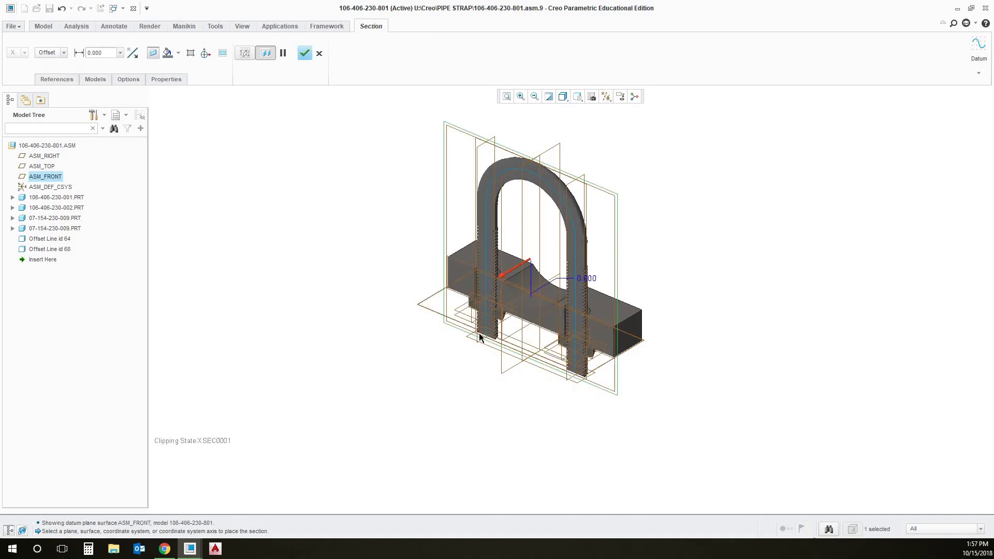
- Orbit to inspect the cut, try ASM_RIGHT and ASM_TOP, then return to ASM_FRONT at 0.000 offset
{"action": "middle_click_drag", "start_coordinate": [465, 303], "coordinate": [506, 290]}
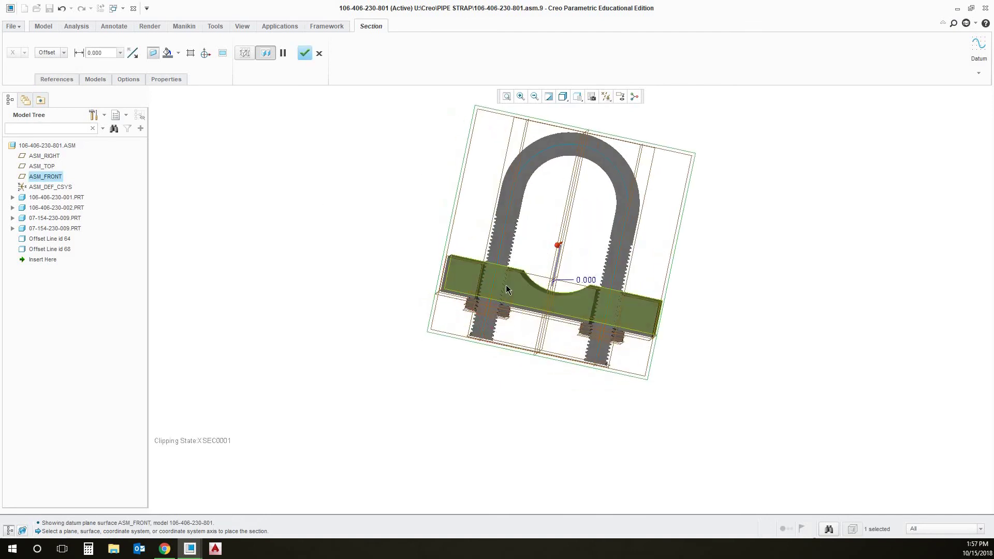
{"action": "middle_click_drag", "start_coordinate": [760, 248], "coordinate": [539, 254]}
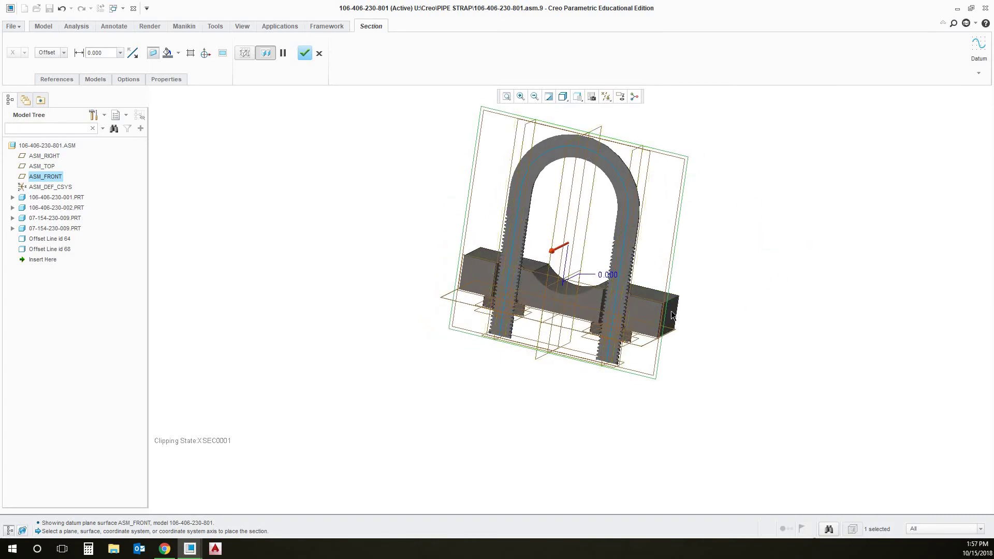
{"action": "middle_click_drag", "start_coordinate": [810, 248], "coordinate": [810, 240]}
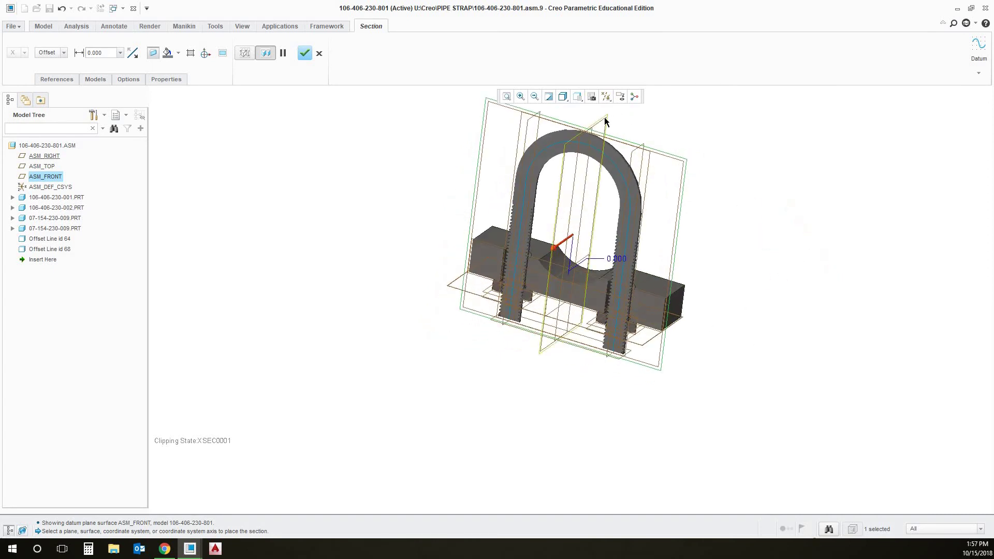
{"action": "left_click", "coordinate": [606, 121]}
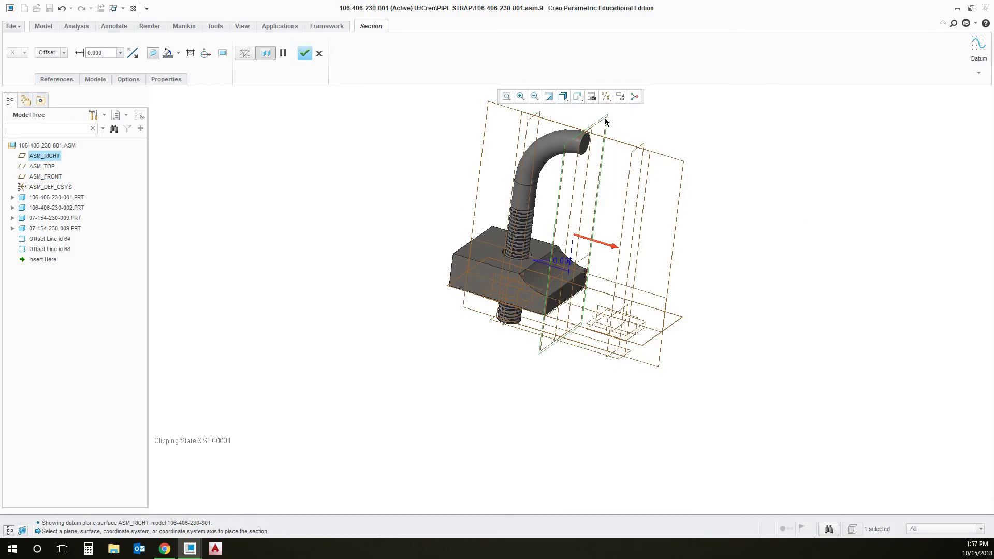
{"action": "left_click", "coordinate": [43, 166]}
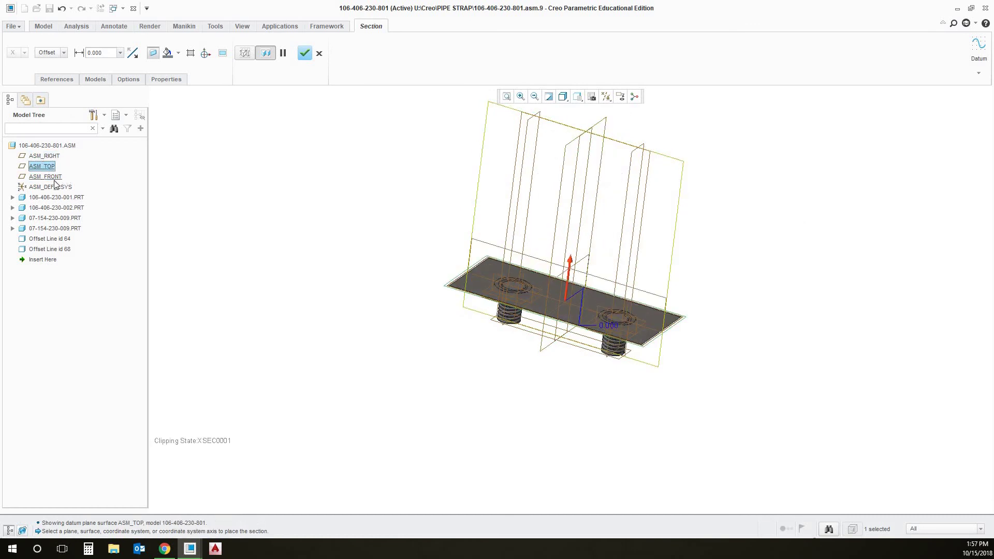
{"action": "left_click", "coordinate": [54, 177]}
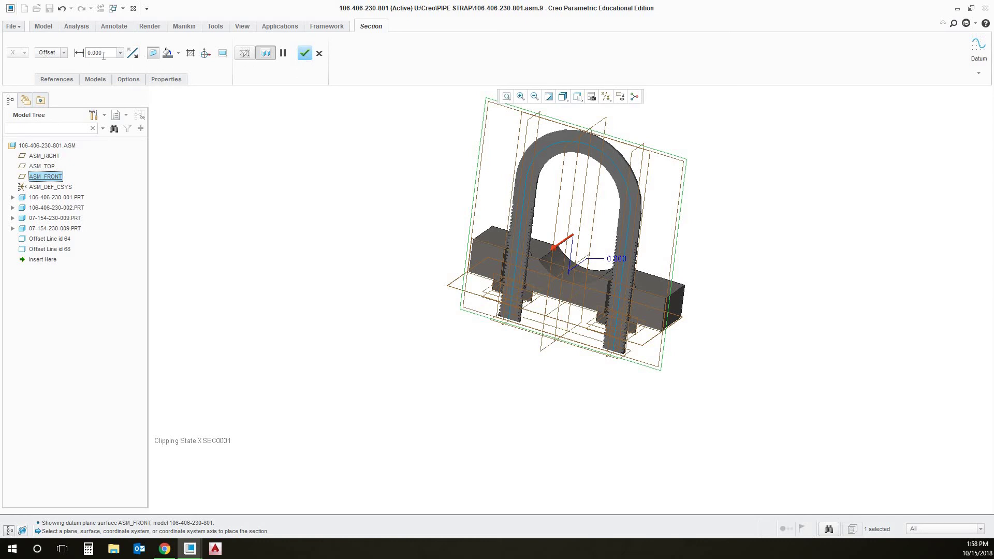
- Confirm section XSEC0001 and hide the datum planes
{"action": "left_click", "coordinate": [304, 54]}
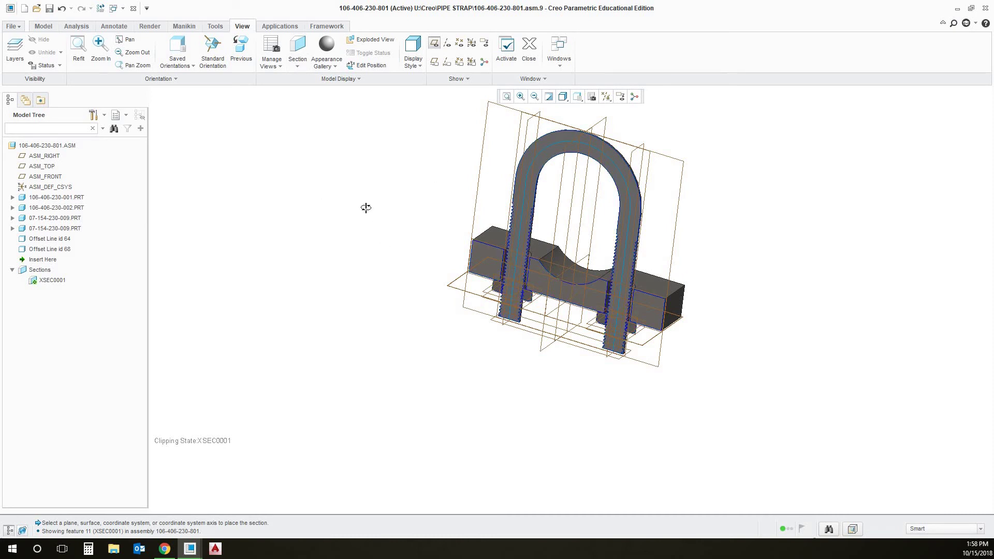
{"action": "left_click", "coordinate": [606, 97]}
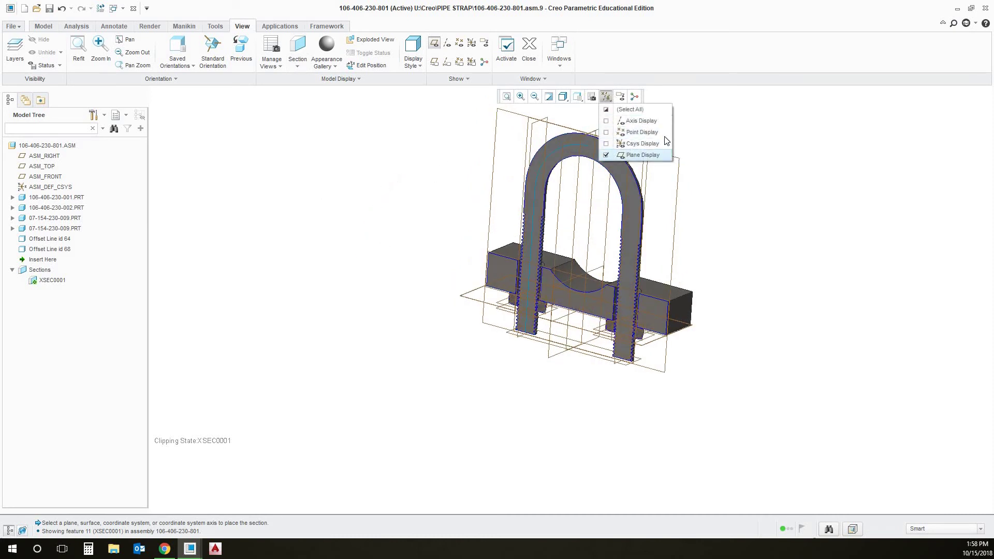
{"action": "left_click", "coordinate": [606, 155]}
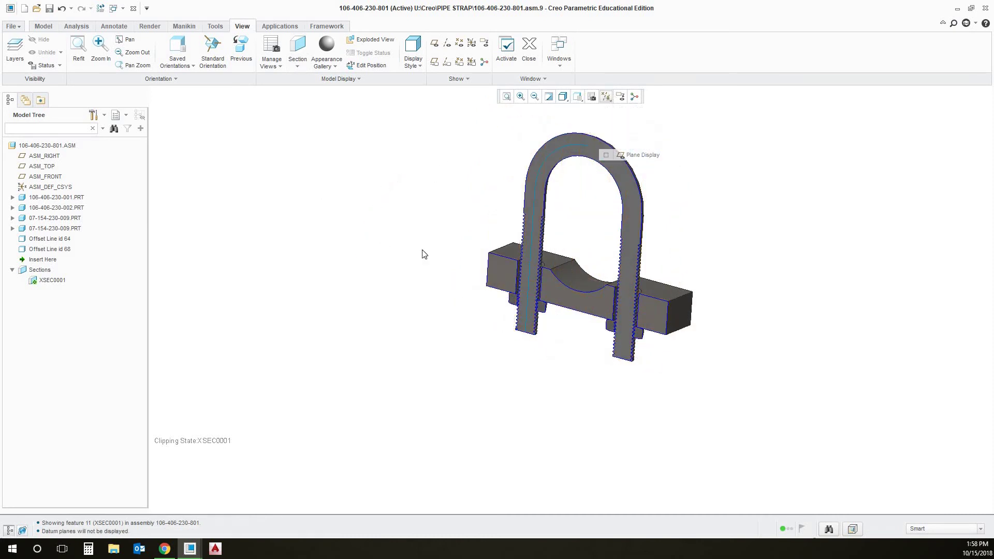
- Deactivate XSEC0001 and reorient the model to the ISOMETRIC saved view
{"action": "right_click", "coordinate": [53, 282]}
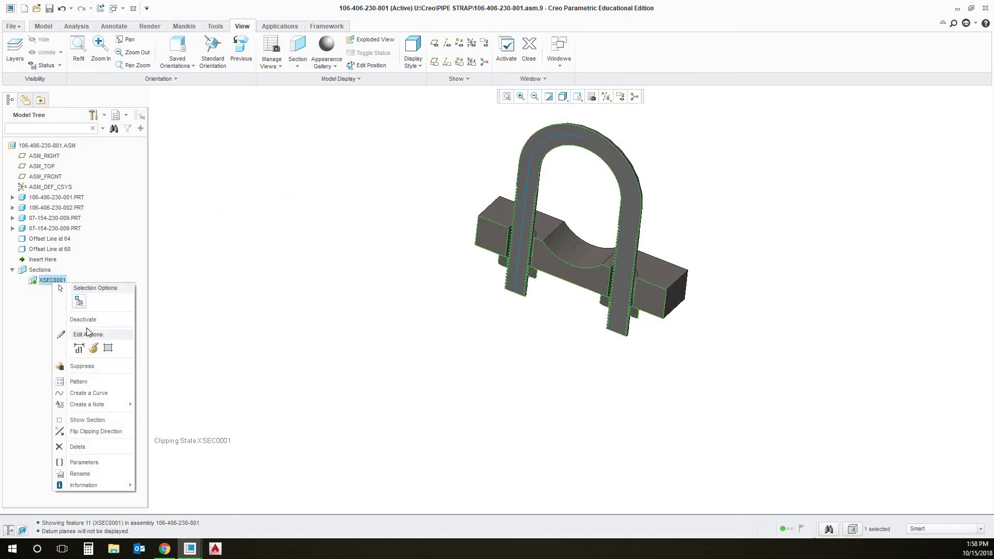
{"action": "left_click", "coordinate": [132, 319]}
{"action": "left_click", "coordinate": [578, 96]}
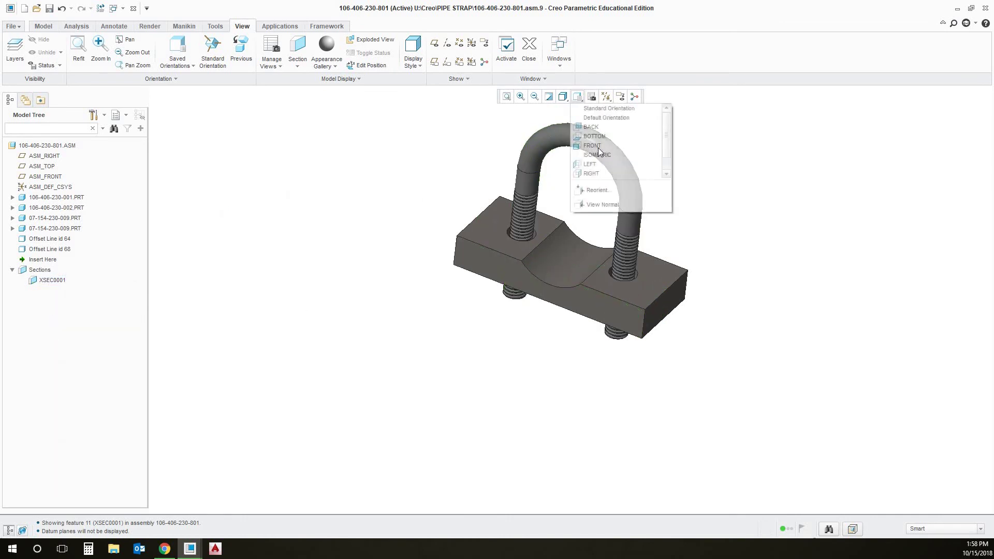
{"action": "left_click", "coordinate": [597, 155]}
- Briefly reactivate XSEC0001, deactivate it again, and spin the model slightly
{"action": "scroll", "coordinate": [604, 402], "scroll_direction": "down", "scroll_amount": 2}
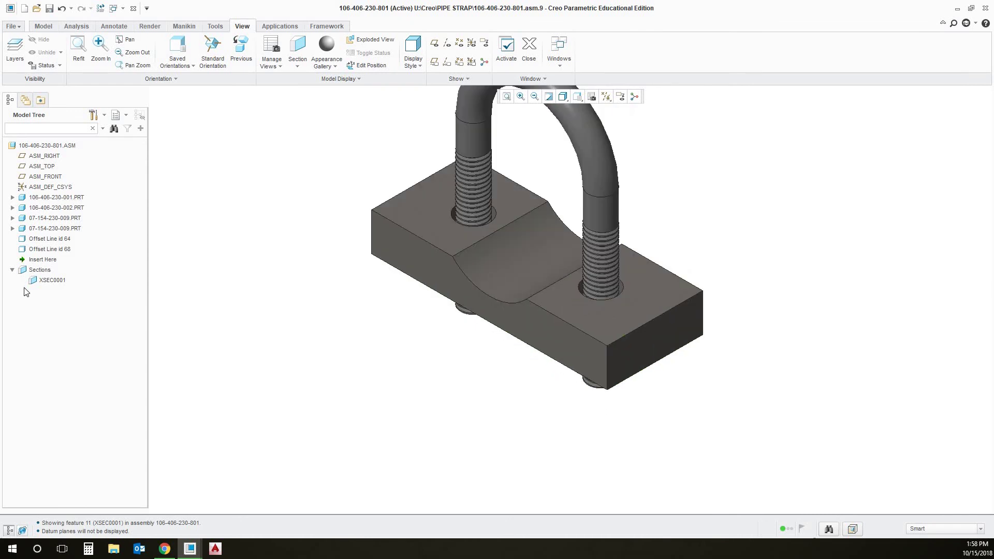
{"action": "right_click", "coordinate": [49, 280]}
{"action": "left_click", "coordinate": [82, 314]}
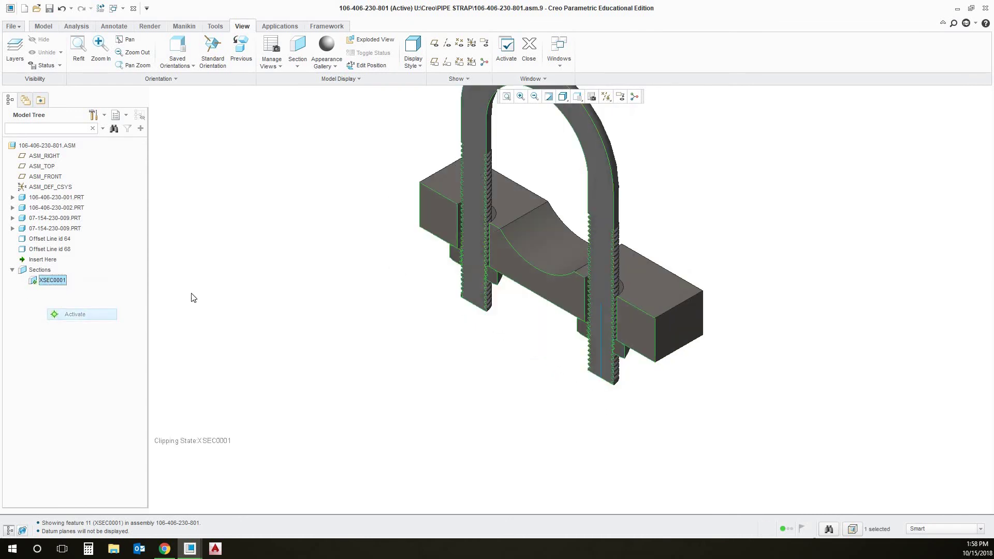
{"action": "right_click", "coordinate": [52, 281]}
{"action": "left_click", "coordinate": [73, 315]}
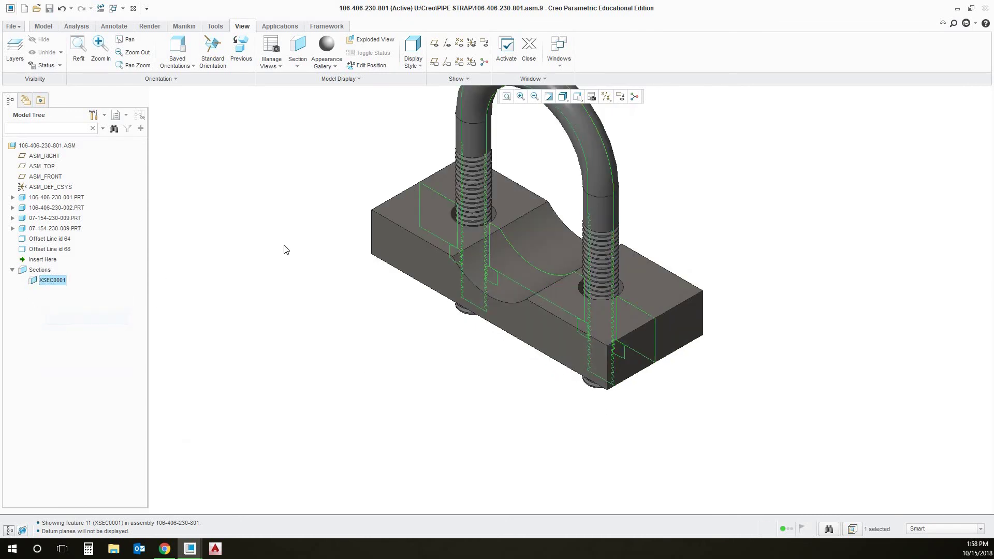
{"action": "scroll", "coordinate": [310, 207], "scroll_direction": "up", "scroll_amount": 5}
{"action": "middle_click_drag", "start_coordinate": [306, 137], "coordinate": [303, 117]}
- Switch to the pipe strap drawing and place a general view of the ASM, no combined state, left of the isometric view
{"action": "left_click", "coordinate": [122, 9]}
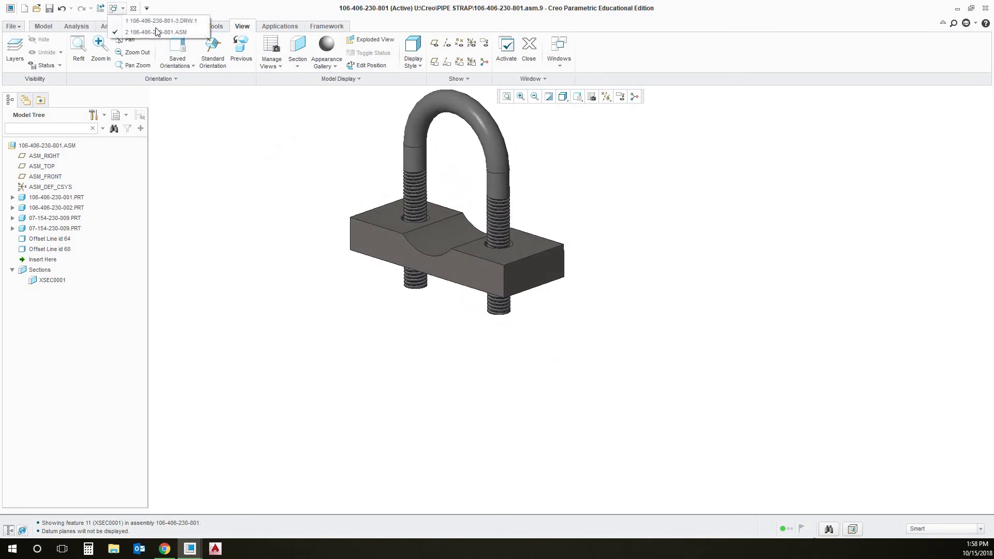
{"action": "left_click", "coordinate": [161, 21]}
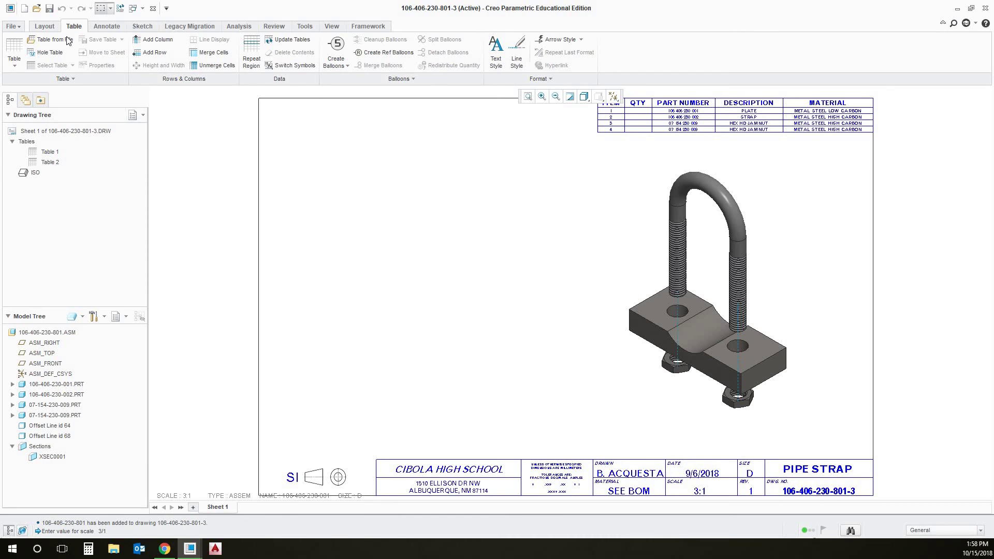
{"action": "left_click", "coordinate": [44, 26]}
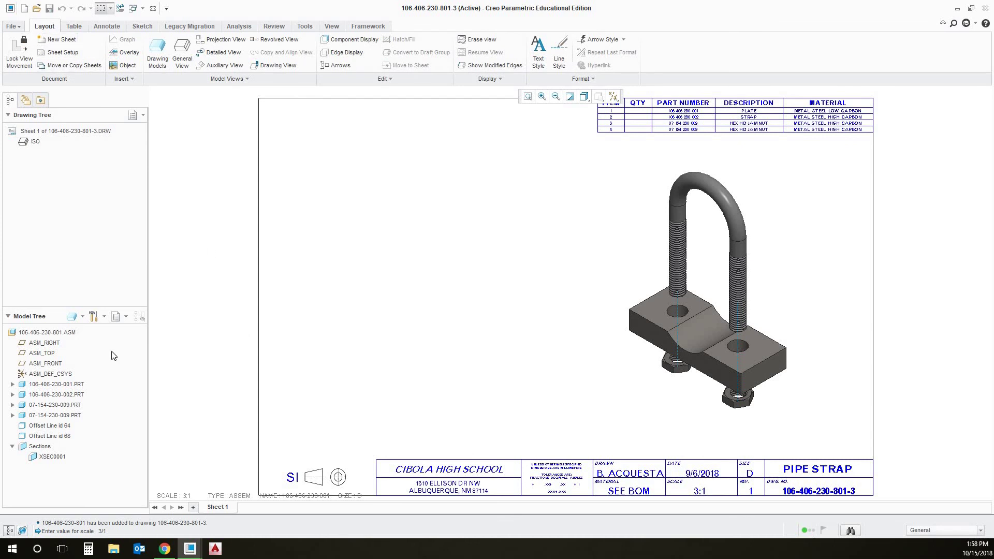
{"action": "left_click", "coordinate": [58, 332]}
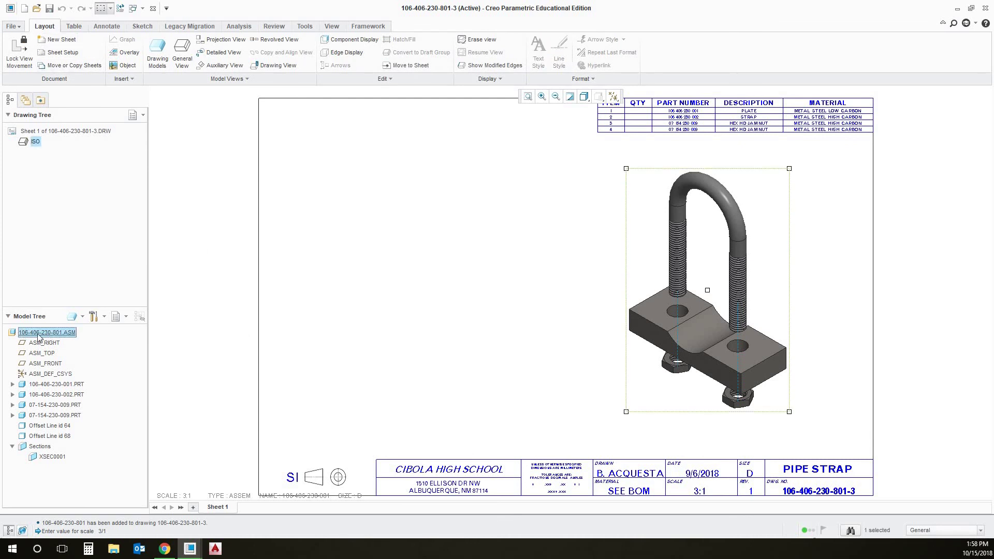
{"action": "left_click", "coordinate": [182, 56]}
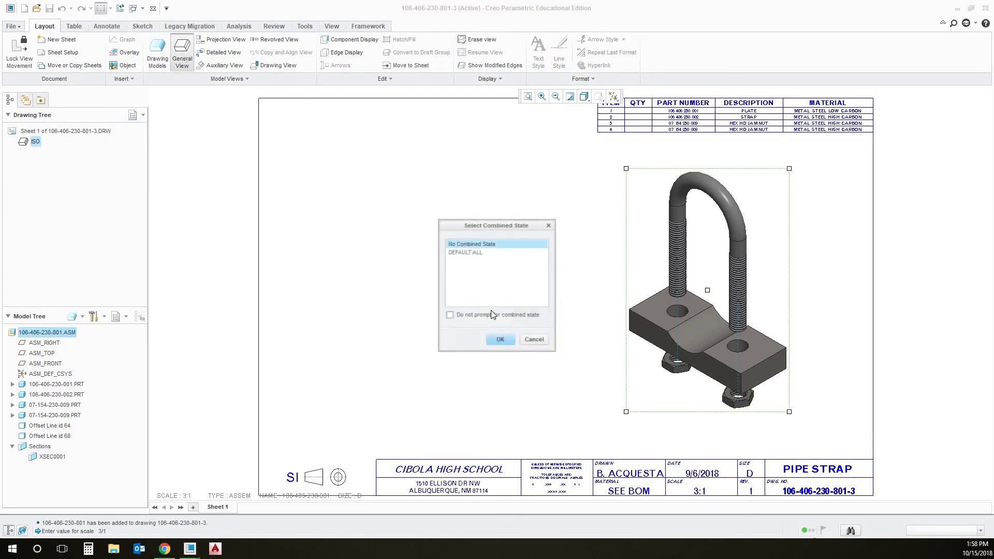
{"action": "left_click", "coordinate": [500, 339]}
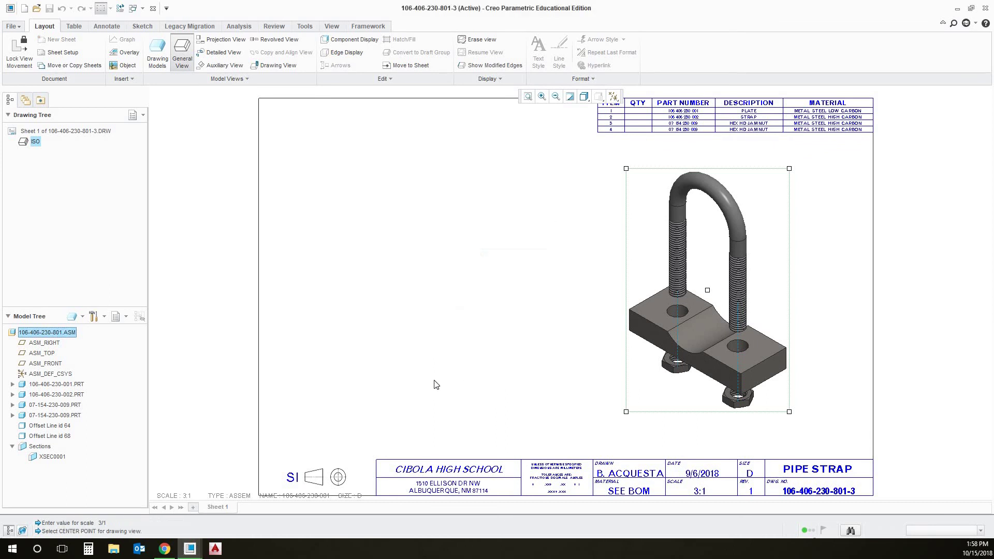
{"action": "left_click", "coordinate": [424, 352]}
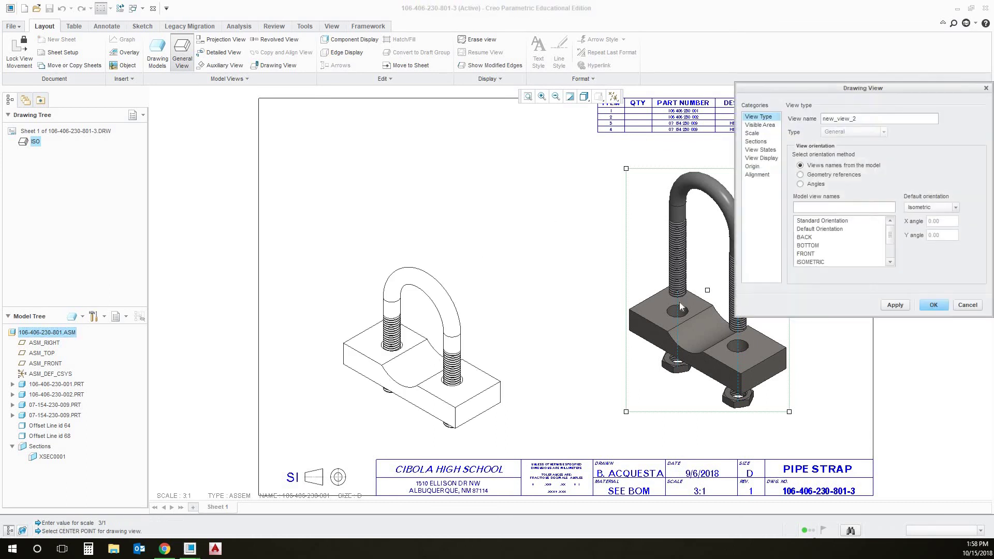
- Orient the new view to FRONT and make it a full, hatched 2D cross-section using XSEC0001
{"action": "left_click", "coordinate": [815, 254]}
{"action": "left_click", "coordinate": [901, 305]}
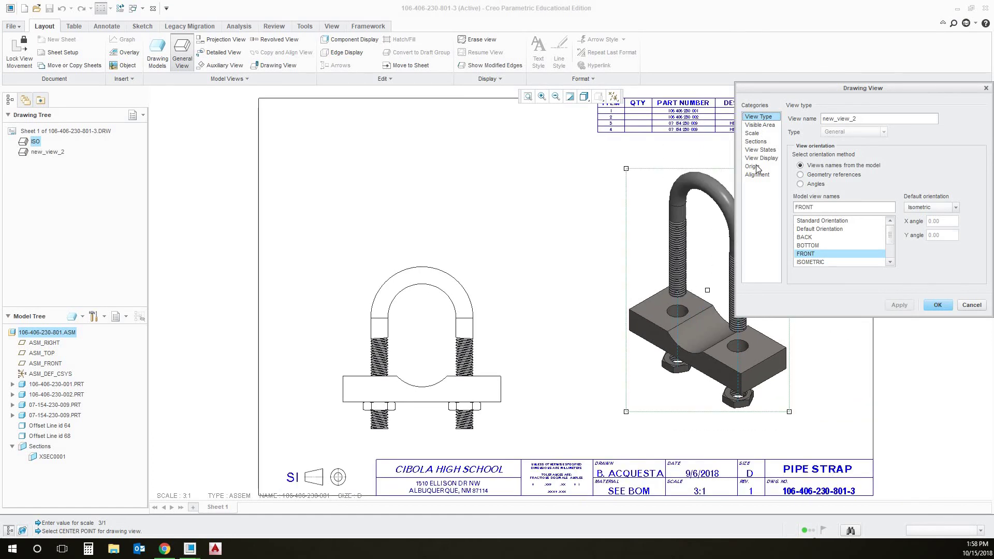
{"action": "left_click", "coordinate": [757, 142]}
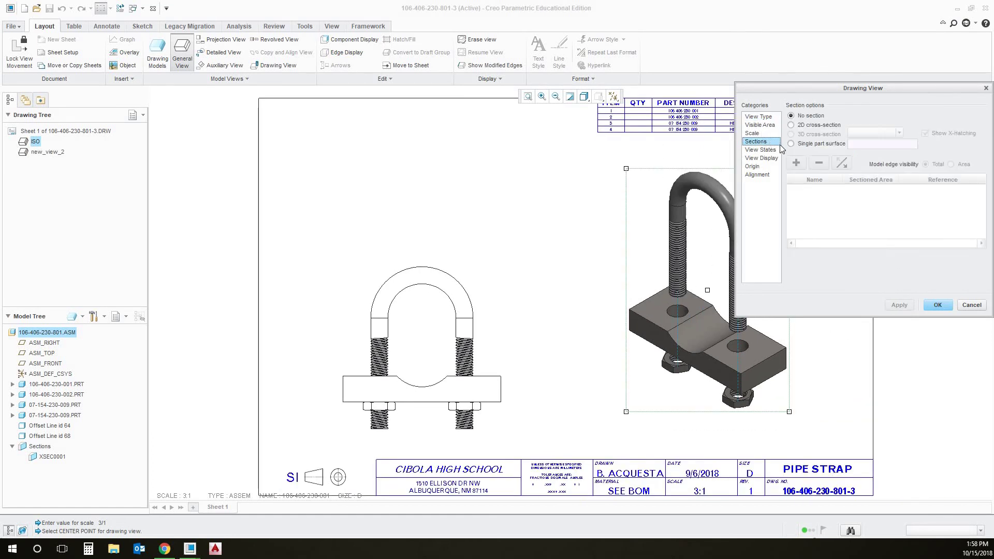
{"action": "left_click", "coordinate": [800, 125]}
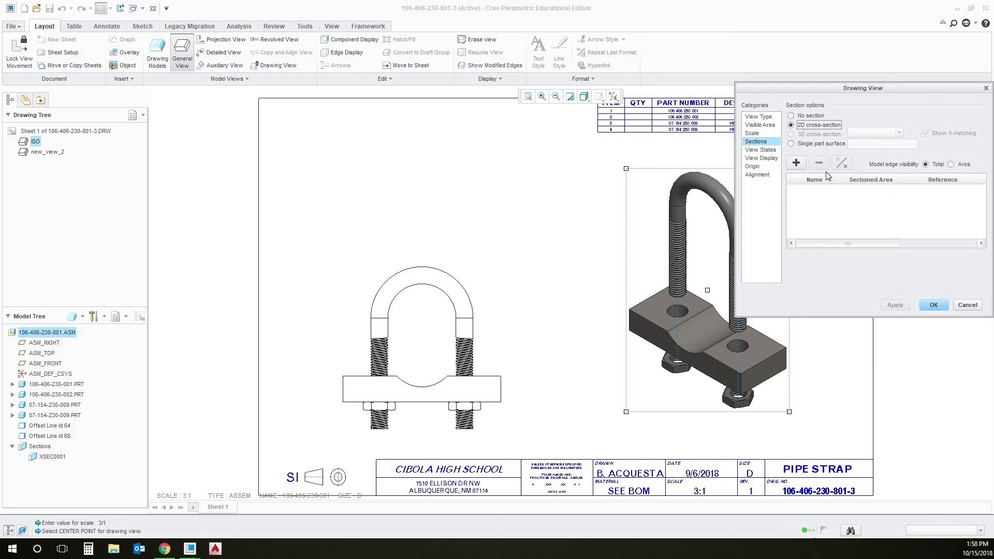
{"action": "left_click", "coordinate": [796, 164]}
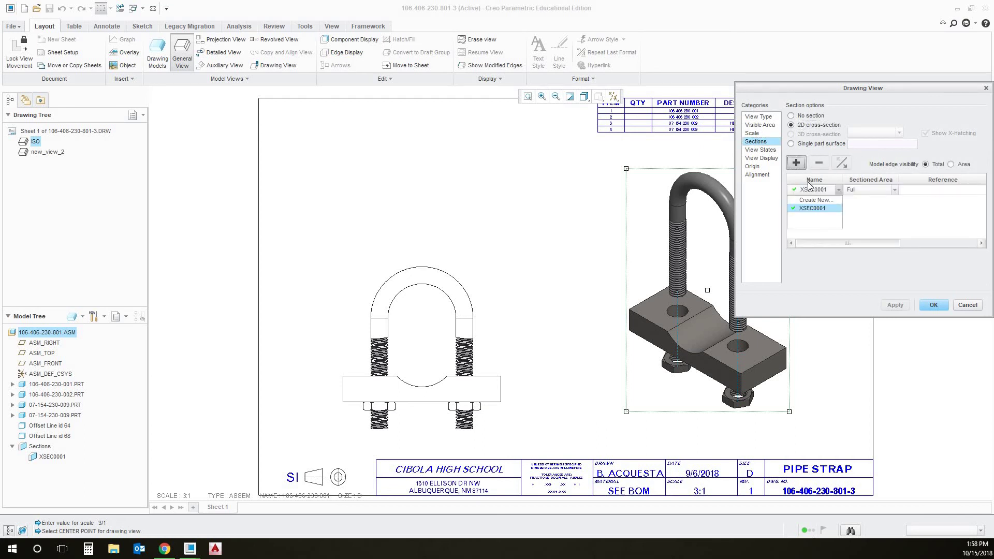
{"action": "left_click", "coordinate": [820, 214]}
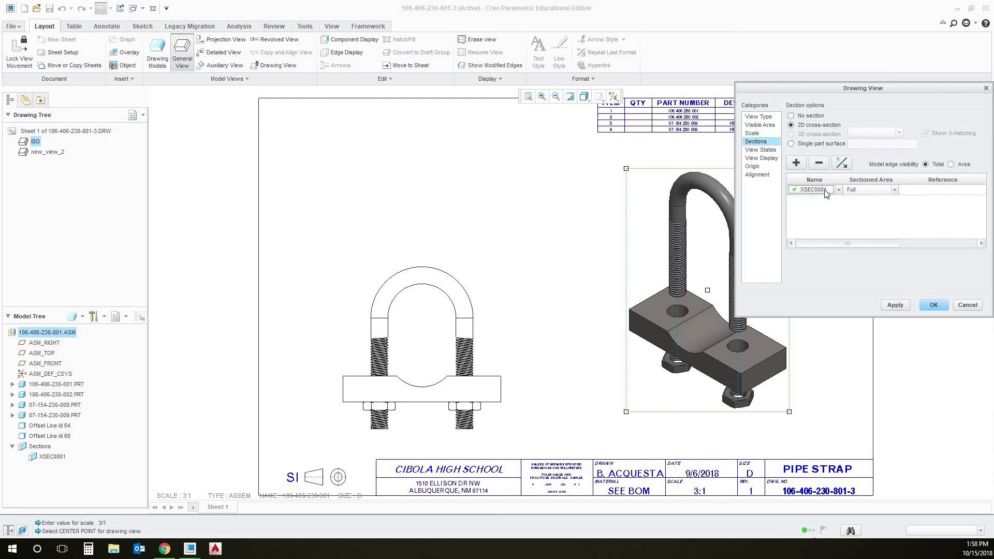
{"action": "left_click", "coordinate": [902, 304]}
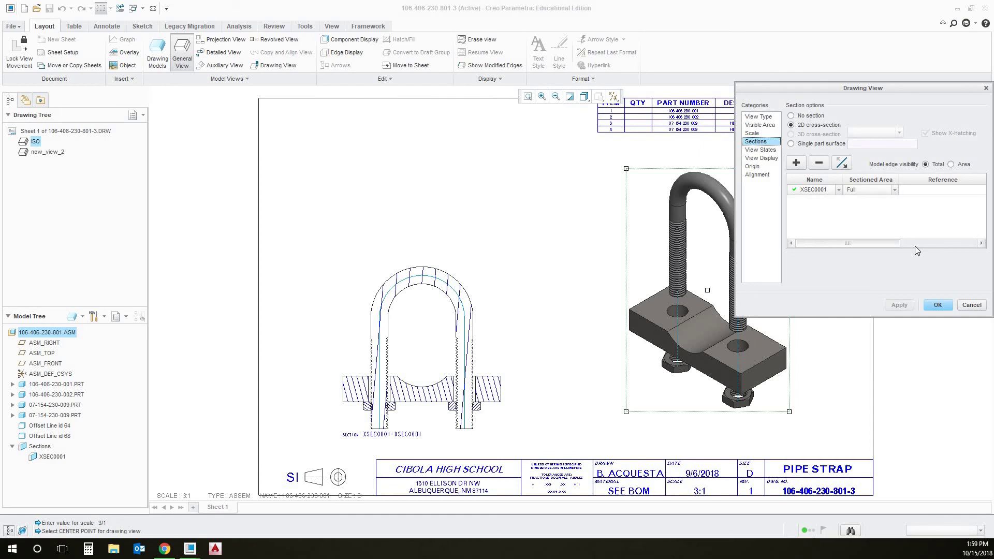
{"action": "left_click", "coordinate": [938, 305]}
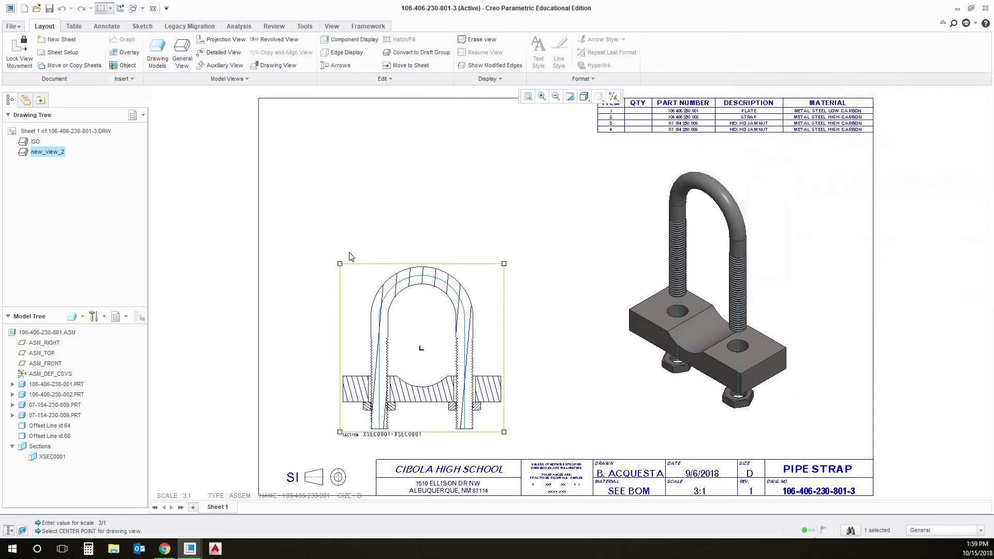
- Delete the SECTION XSEC0001-XSEC0001 label and begin a projection view from the front section
{"action": "left_click", "coordinate": [542, 403]}
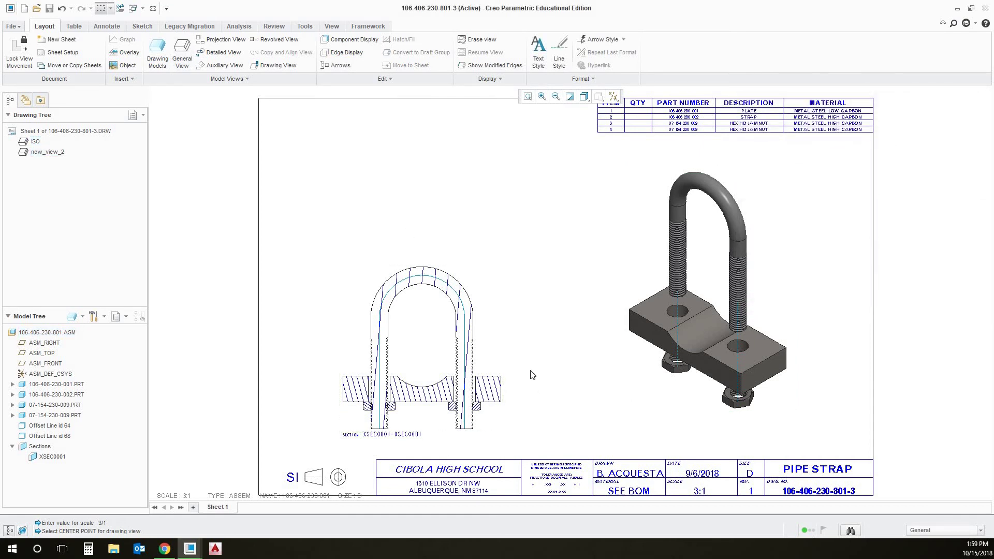
{"action": "left_click", "coordinate": [411, 438]}
{"action": "key", "text": "Delete"}
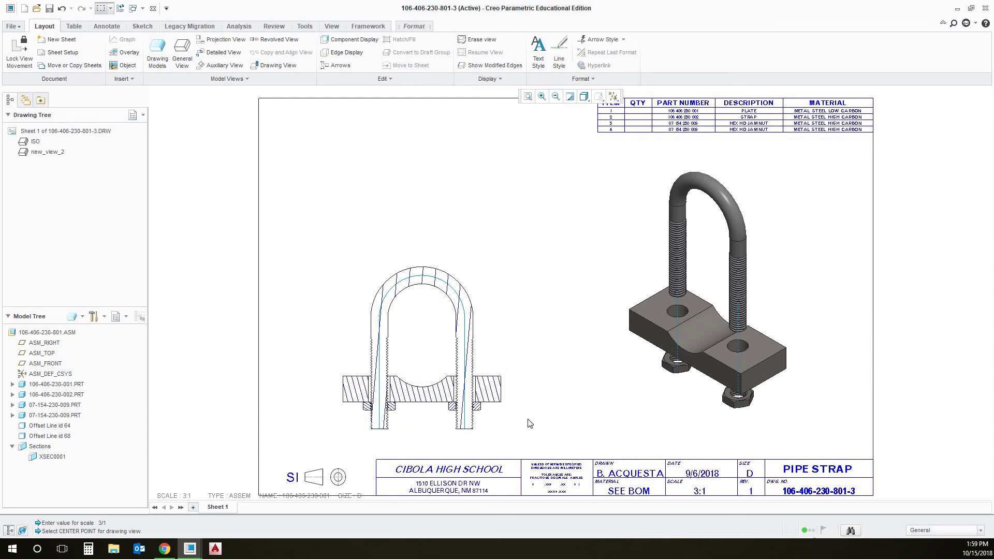
{"action": "left_click", "coordinate": [454, 278]}
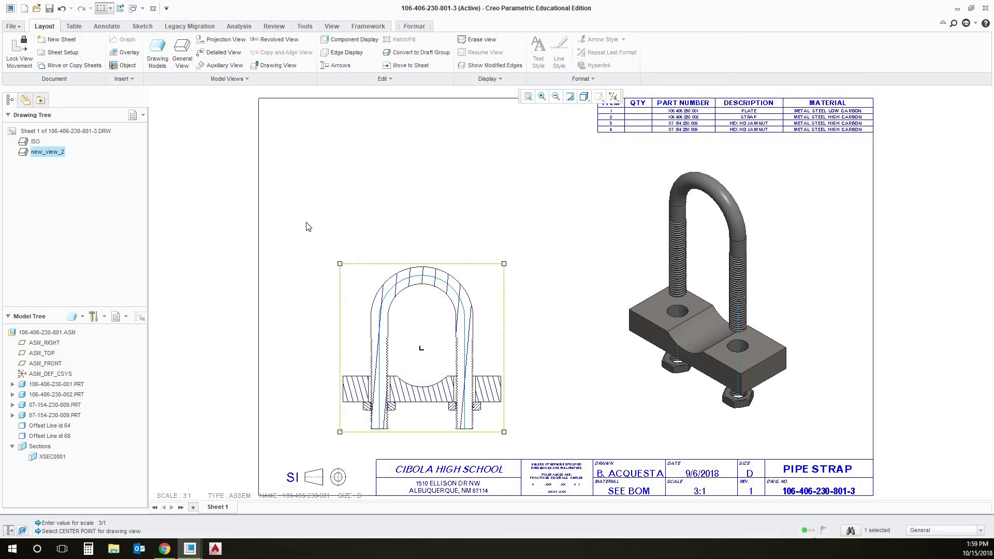
{"action": "left_click", "coordinate": [203, 41]}
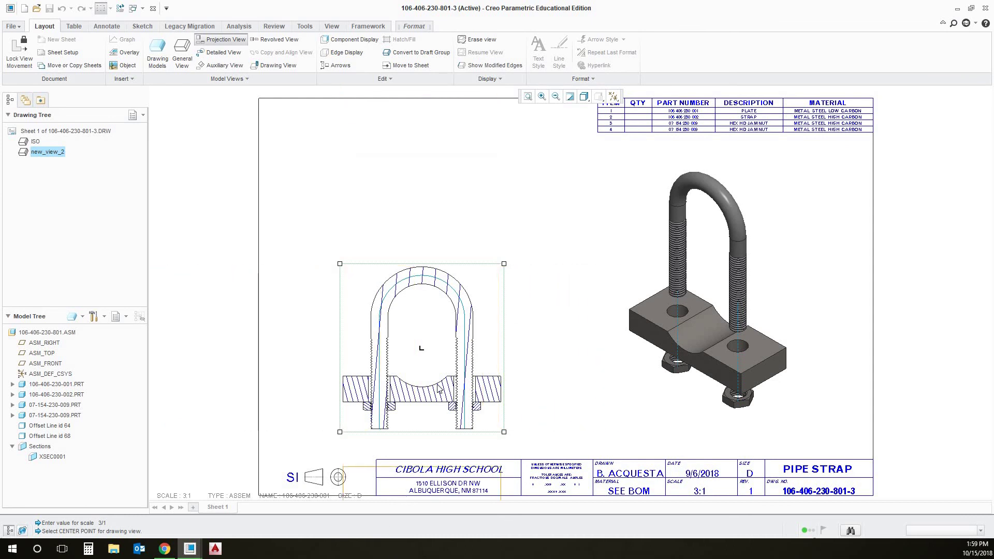
- Place the right_3 projection view to the right of the front section view
{"action": "left_click", "coordinate": [564, 360]}
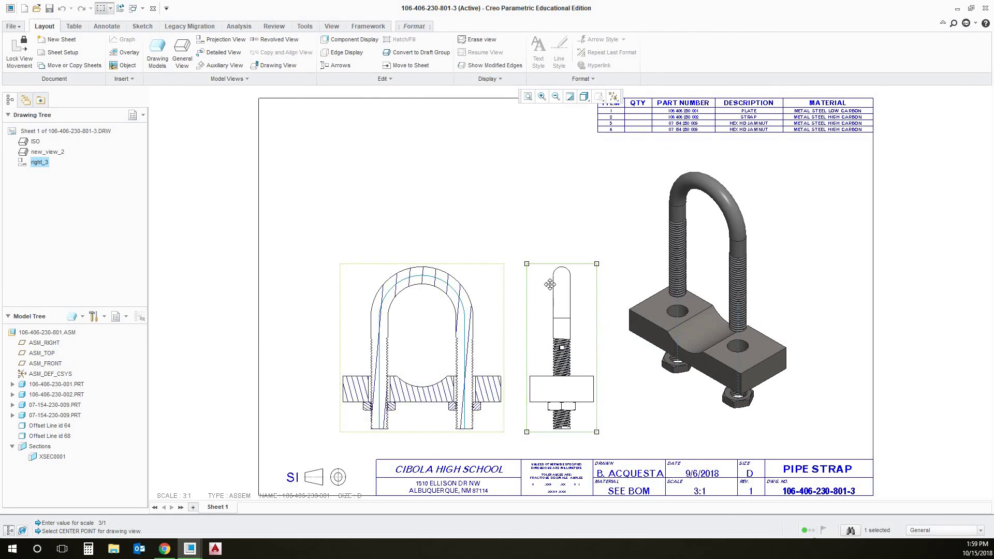
{"action": "left_click", "coordinate": [469, 284]}
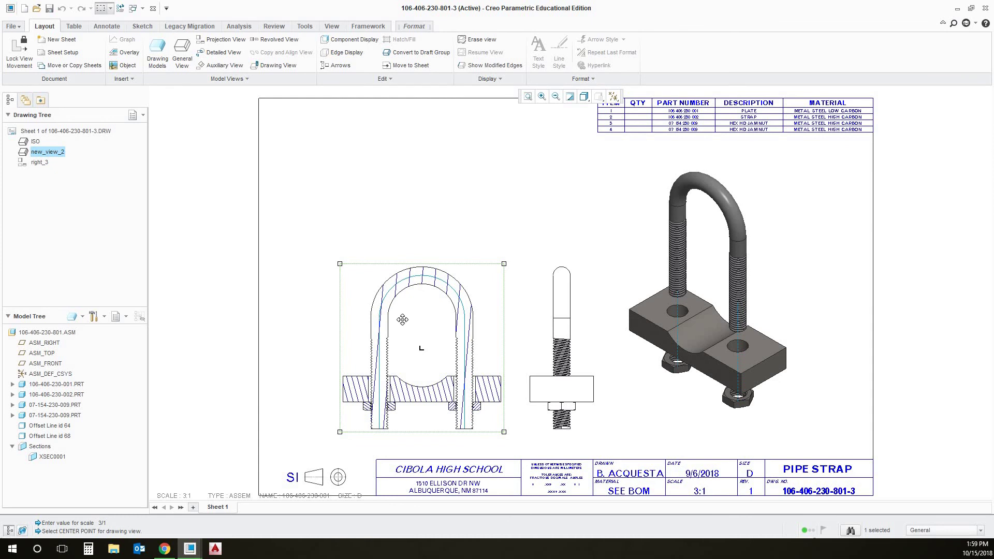
- Add XSEC0001 section arrows to the right_3 view
{"action": "right_click", "coordinate": [477, 284]}
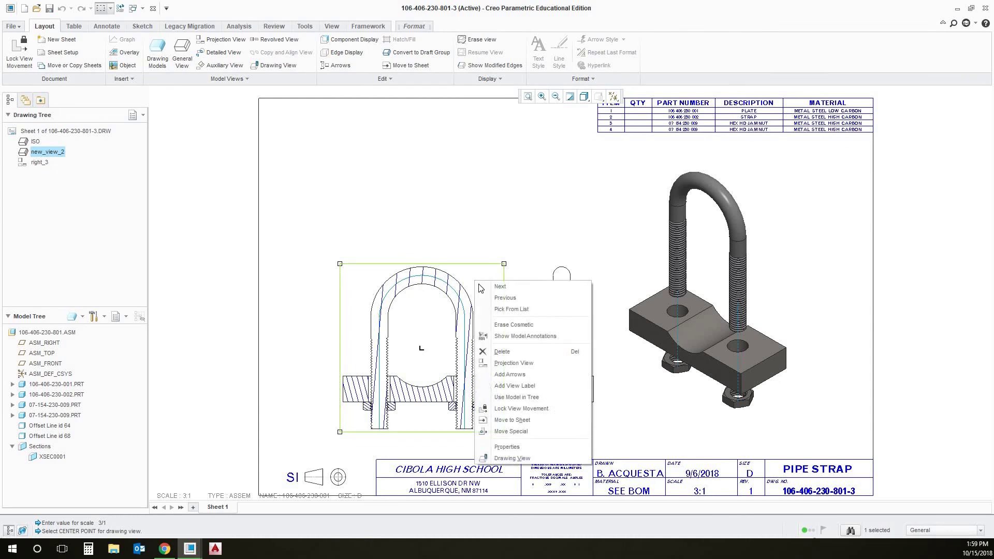
{"action": "left_click", "coordinate": [510, 375]}
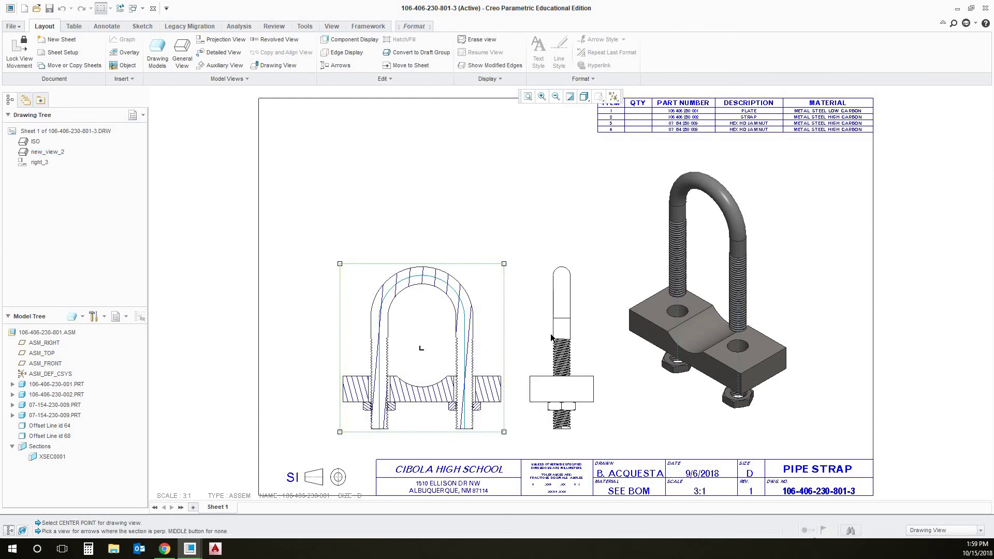
{"action": "left_click", "coordinate": [570, 310]}
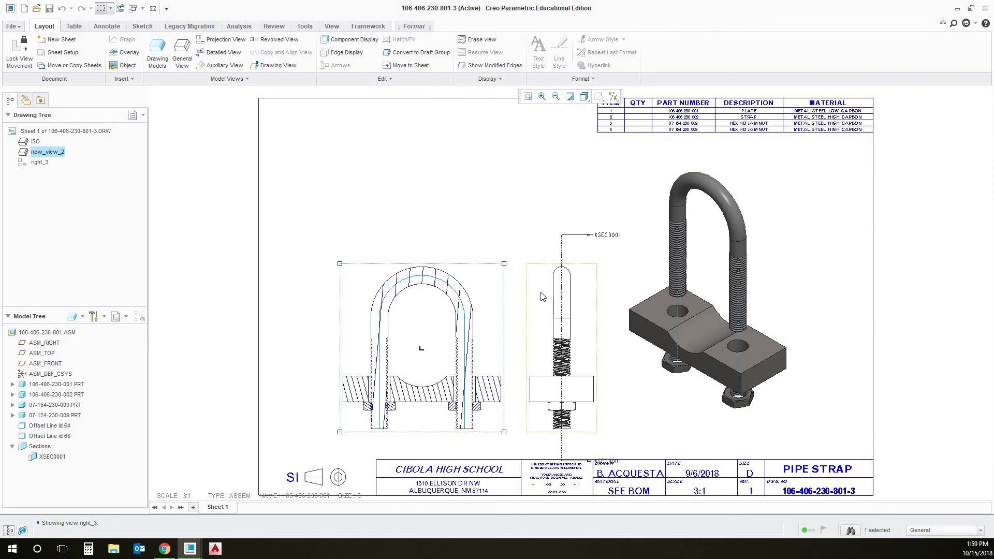
- Move the side view left of the front view and shift the front view right
{"action": "left_click", "coordinate": [590, 288]}
{"action": "left_click_drag", "start_coordinate": [475, 288], "coordinate": [290, 282]}
{"action": "left_click", "coordinate": [486, 278]}
{"action": "left_click_drag", "start_coordinate": [487, 278], "coordinate": [558, 281]}
{"action": "left_click", "coordinate": [339, 361]}
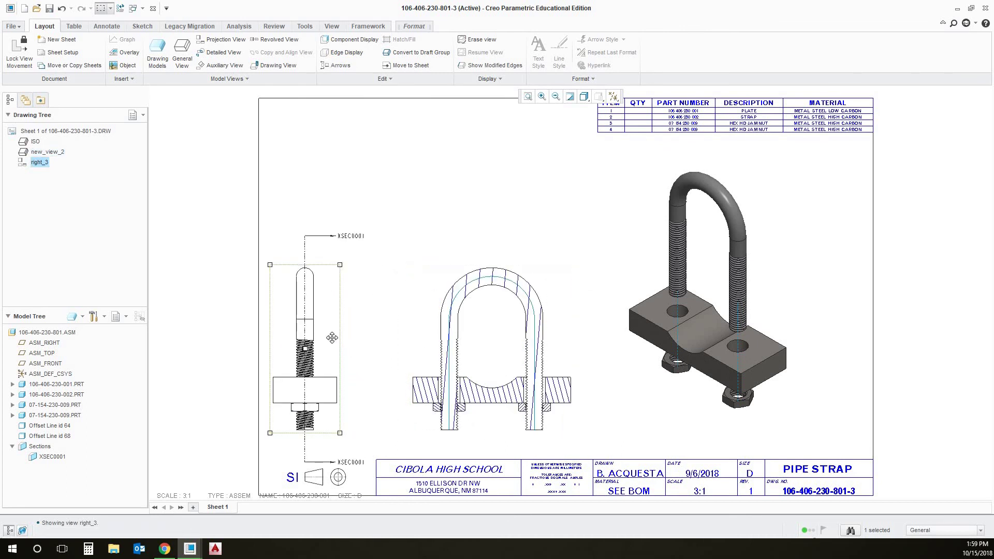
{"action": "mouse_move", "coordinate": [355, 323]}
{"action": "left_mouse_down"}
{"action": "mouse_move", "coordinate": [369, 332]}
{"action": "mouse_move", "coordinate": [378, 458]}
{"action": "mouse_move", "coordinate": [367, 448]}
{"action": "left_mouse_up"}
- Reposition the upper and lower section arrows on the side view
{"action": "left_click", "coordinate": [366, 462]}
{"action": "left_click", "coordinate": [377, 224]}
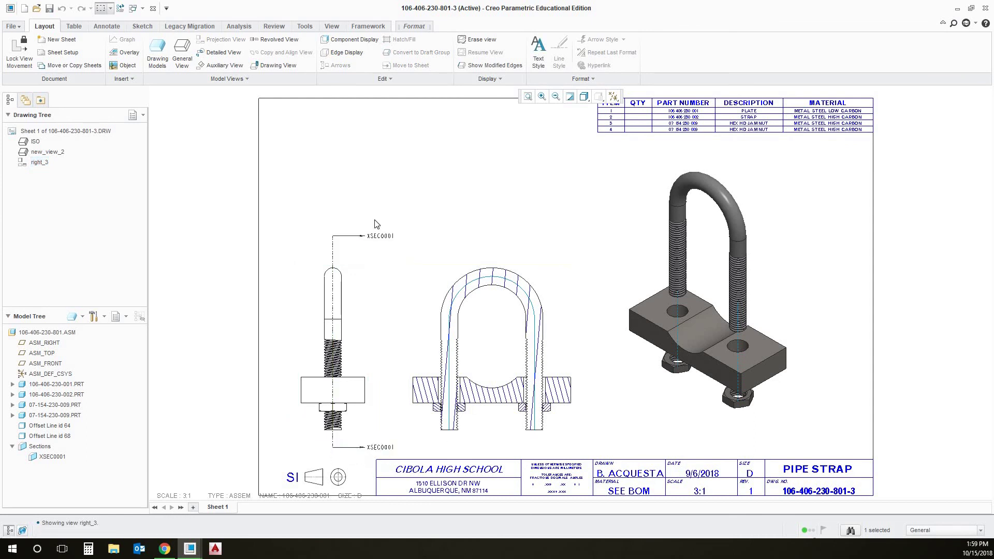
{"action": "left_click", "coordinate": [376, 238]}
{"action": "left_click_drag", "start_coordinate": [377, 237], "coordinate": [369, 259]}
{"action": "left_click", "coordinate": [390, 294]}
- Hide the XSEC0001 text on both section arrows
{"action": "right_click", "coordinate": [361, 251]}
{"action": "left_click", "coordinate": [416, 278]}
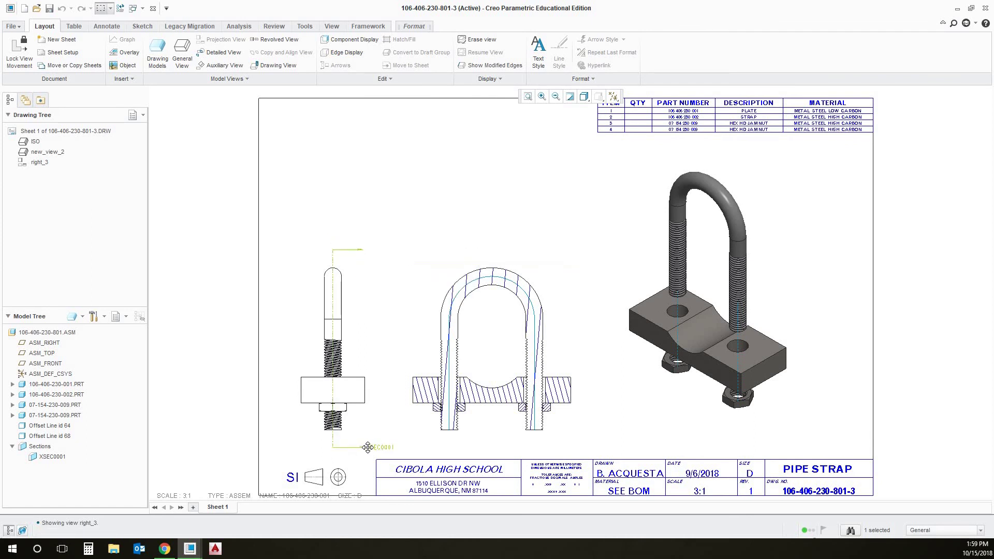
{"action": "right_click", "coordinate": [369, 451]}
{"action": "left_click", "coordinate": [394, 426]}
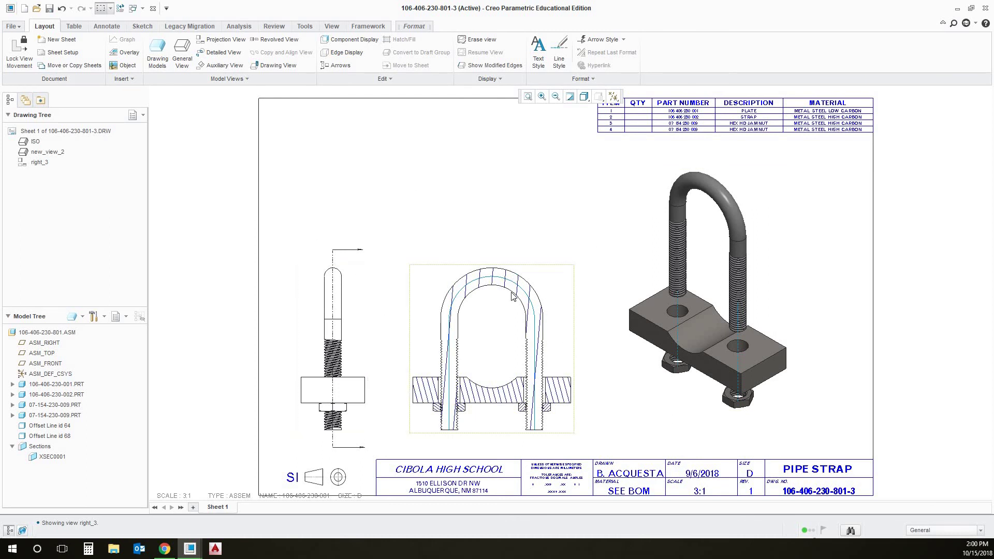
- Zoom in, open MOD XHATCH on the front section, and step Next to the U-bolt's hatch
{"action": "scroll", "coordinate": [491, 282], "scroll_direction": "down", "scroll_amount": 3}
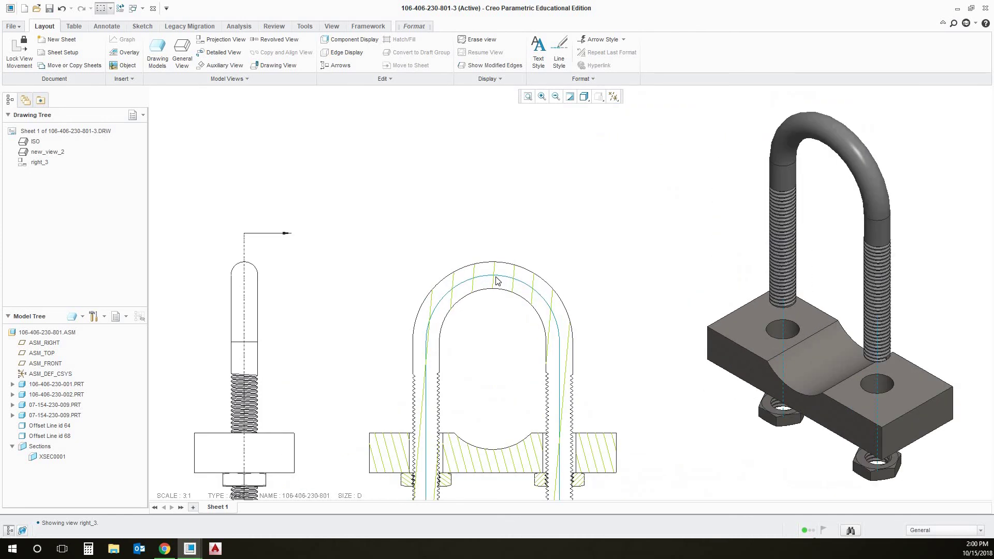
{"action": "double_click", "coordinate": [496, 280]}
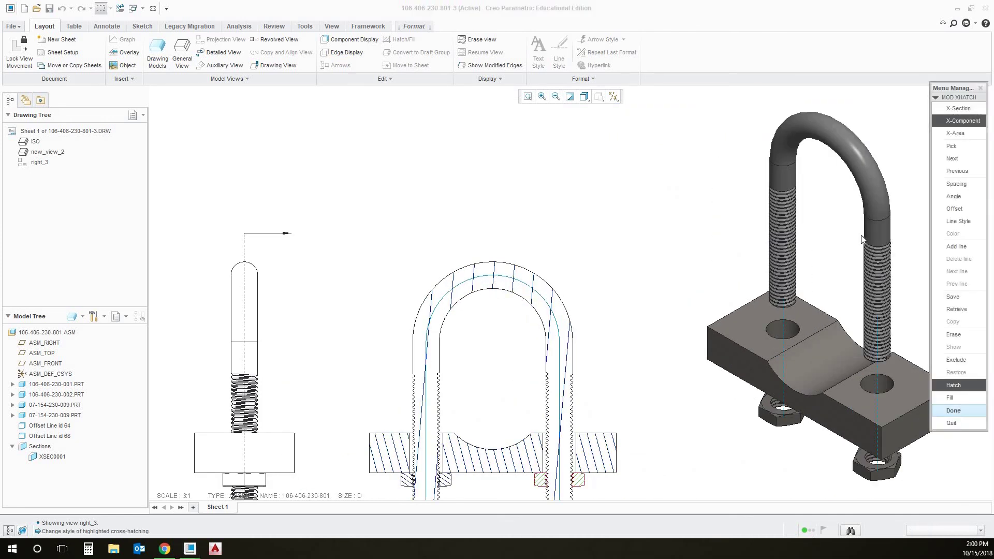
{"action": "middle_click_drag", "start_coordinate": [627, 341], "coordinate": [614, 266]}
{"action": "middle_click_drag", "start_coordinate": [576, 357], "coordinate": [576, 356]}
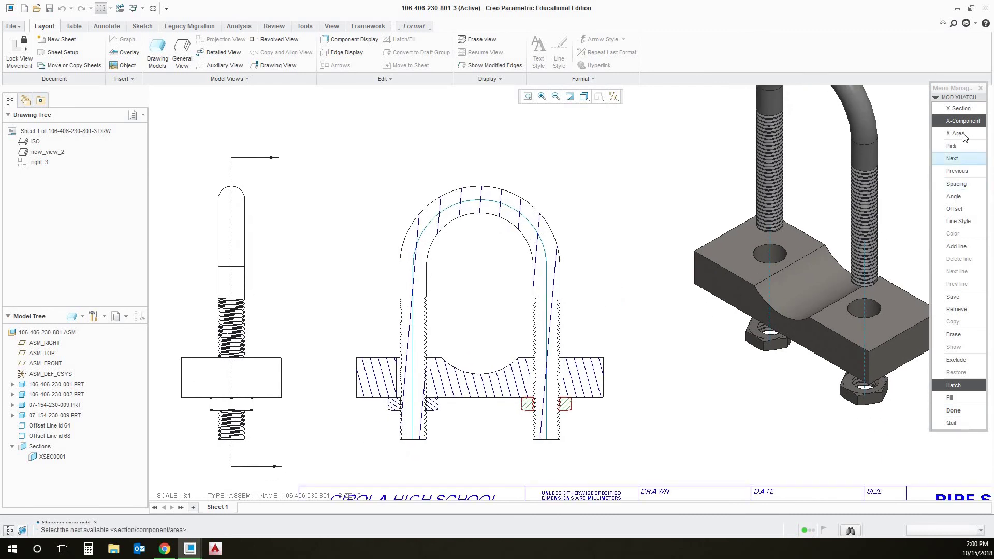
{"action": "left_click", "coordinate": [965, 160]}
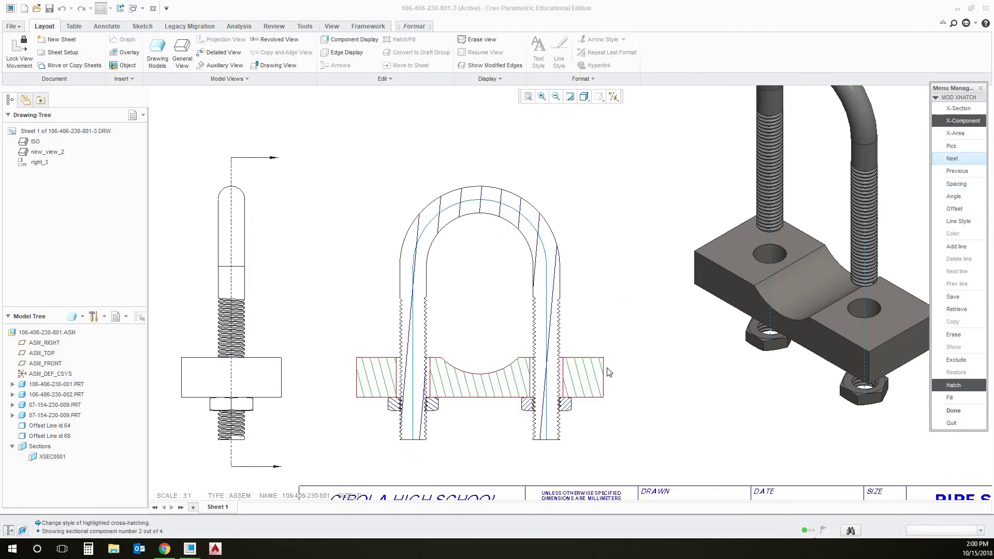
{"action": "left_click", "coordinate": [953, 158]}
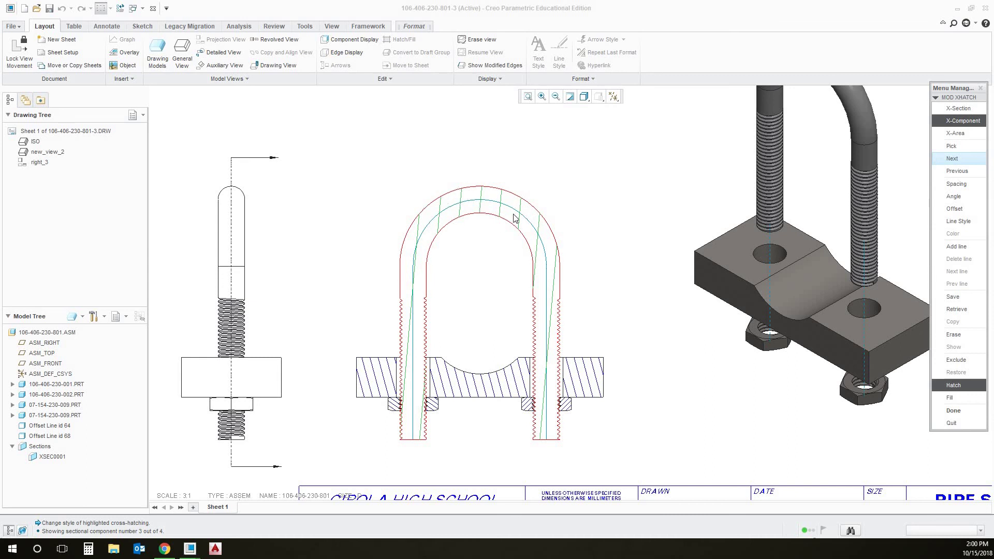
- Adjust the U-bolt's hatch Spacing with Half and Double, ending doubled, then finish with Done and zoom out
{"action": "left_click", "coordinate": [962, 185]}
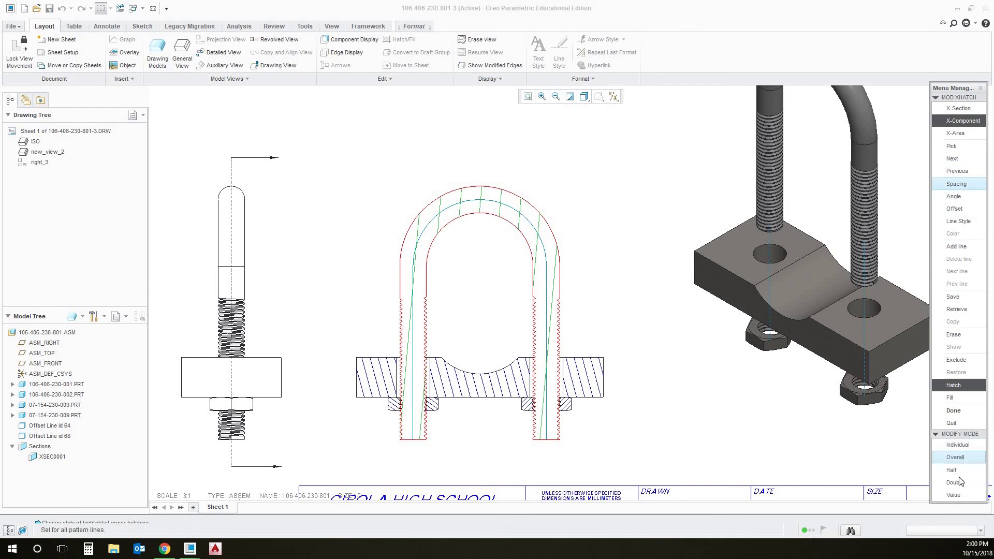
{"action": "left_click", "coordinate": [965, 483]}
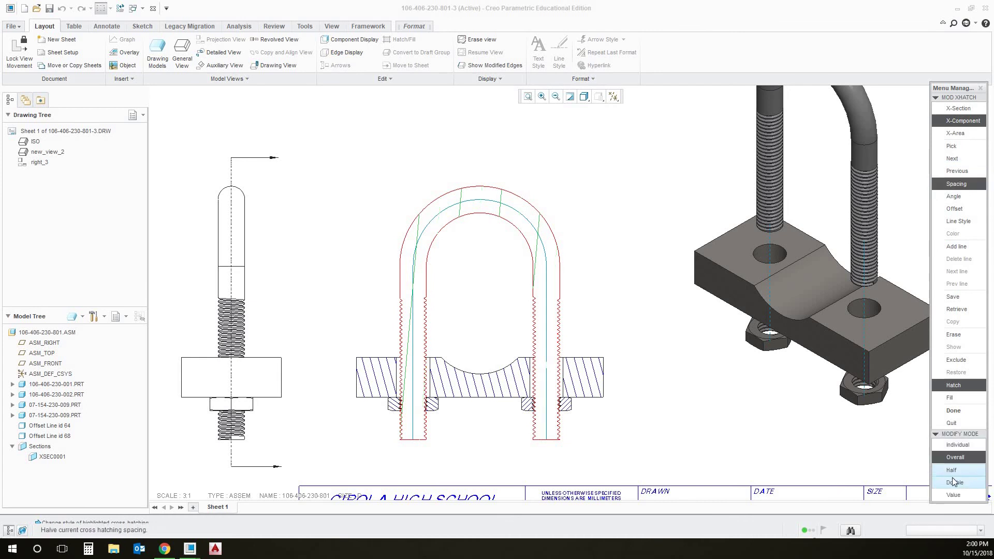
{"action": "left_click", "coordinate": [963, 475]}
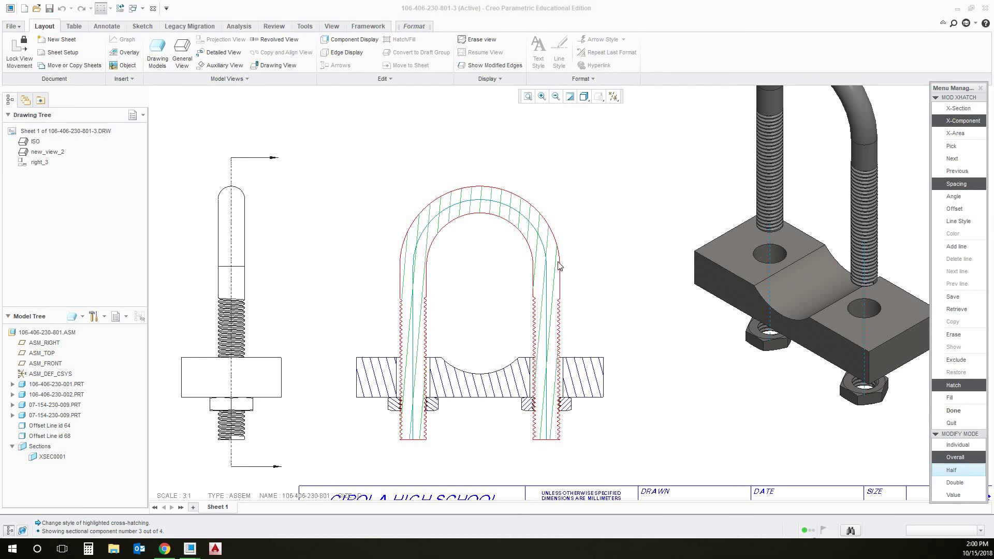
{"action": "left_click", "coordinate": [967, 473]}
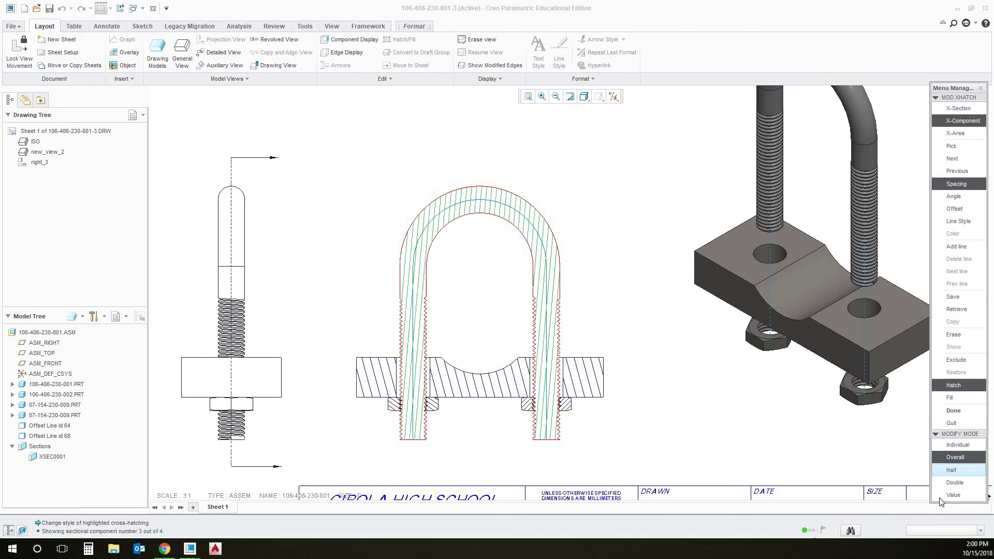
{"action": "left_click", "coordinate": [959, 484]}
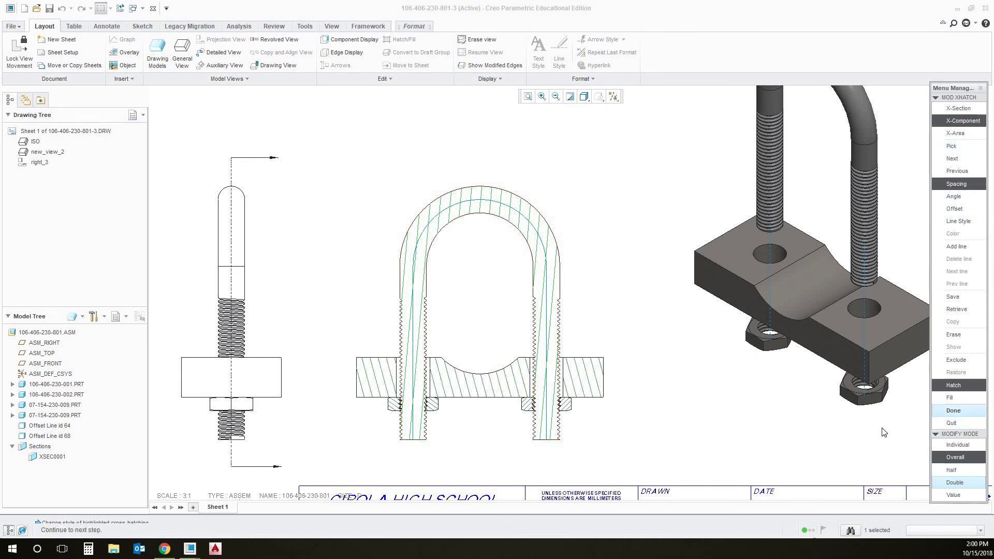
{"action": "left_click", "coordinate": [954, 411]}
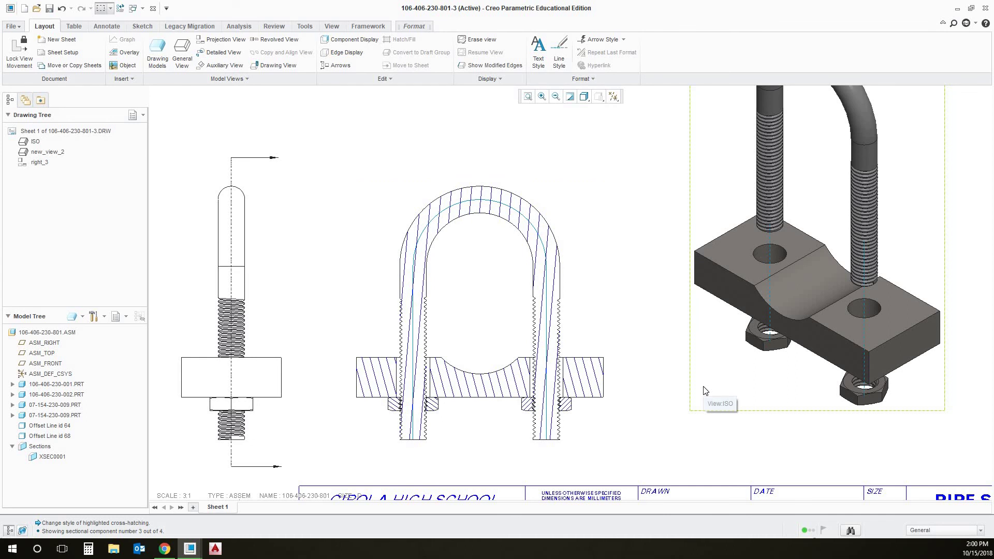
{"action": "scroll", "coordinate": [524, 182], "scroll_direction": "down", "scroll_amount": 3}
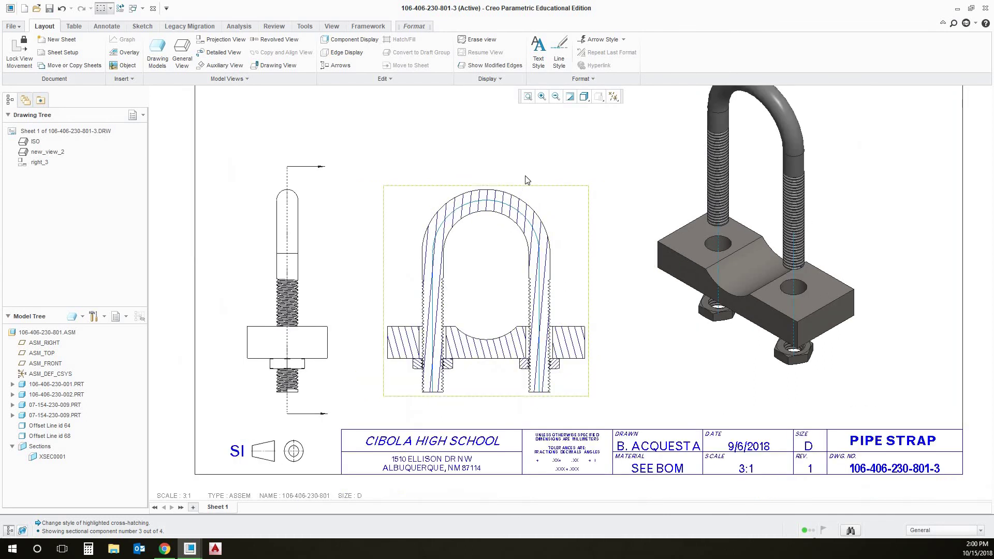